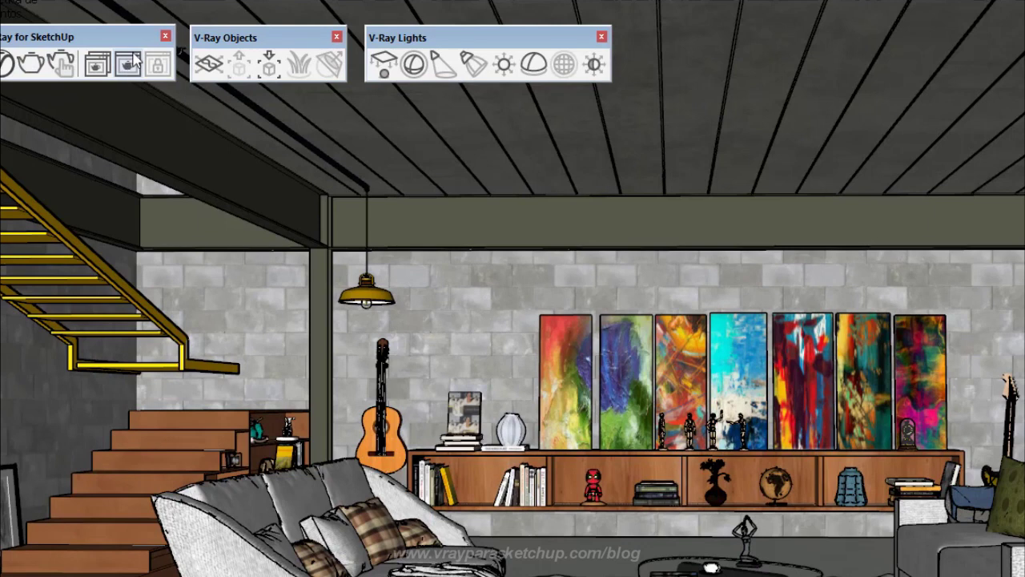
- Reopen the living-room render in the frame buffer, mark clipped areas with Force color clamping, and show corrections
click(490, 310)
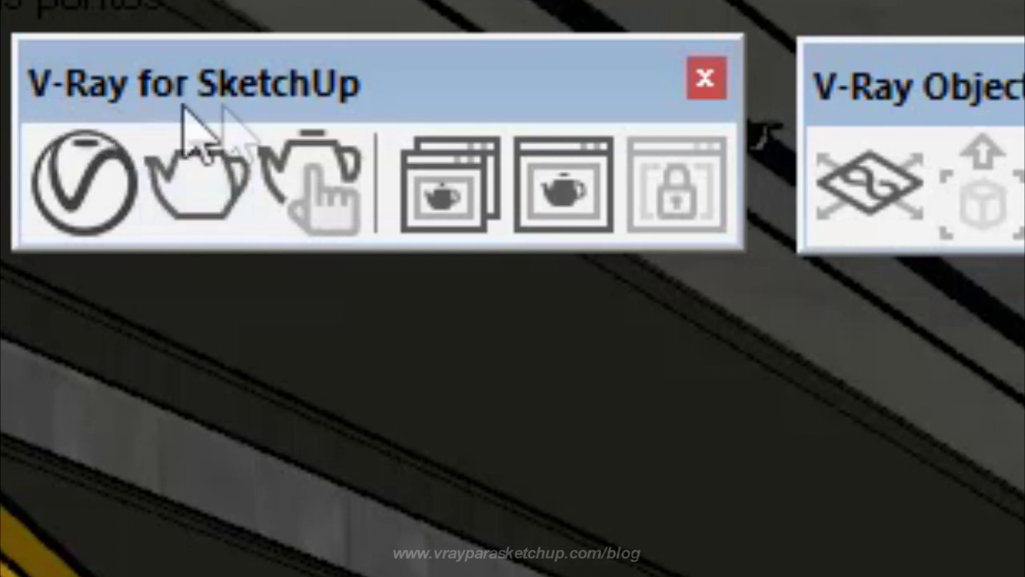
click(571, 200)
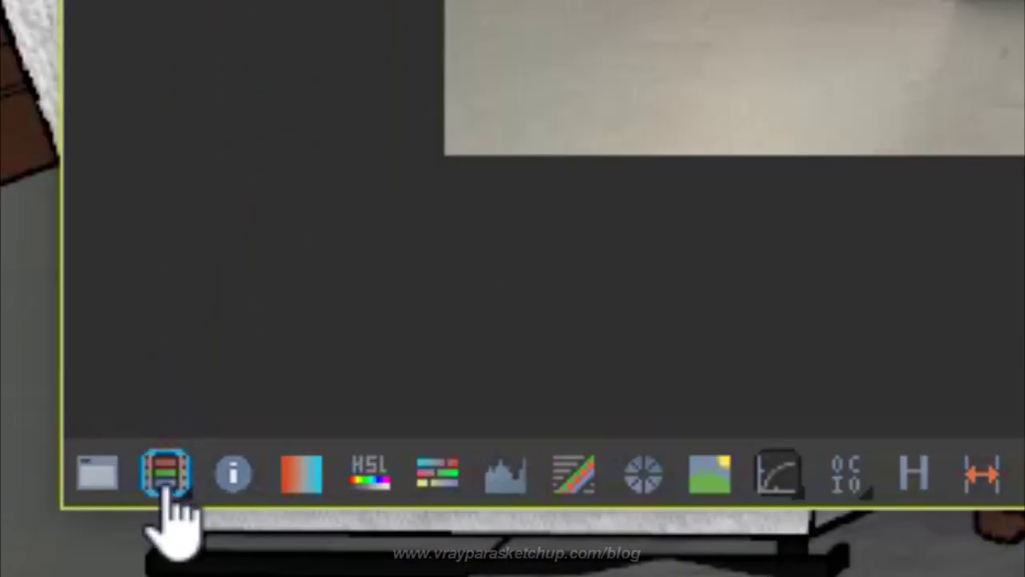
click(166, 490)
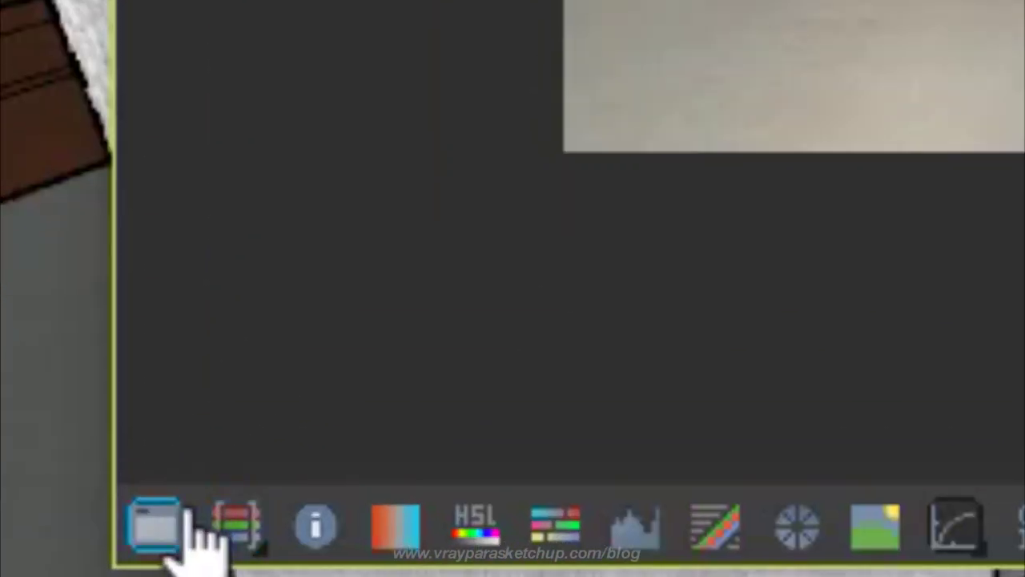
click(164, 525)
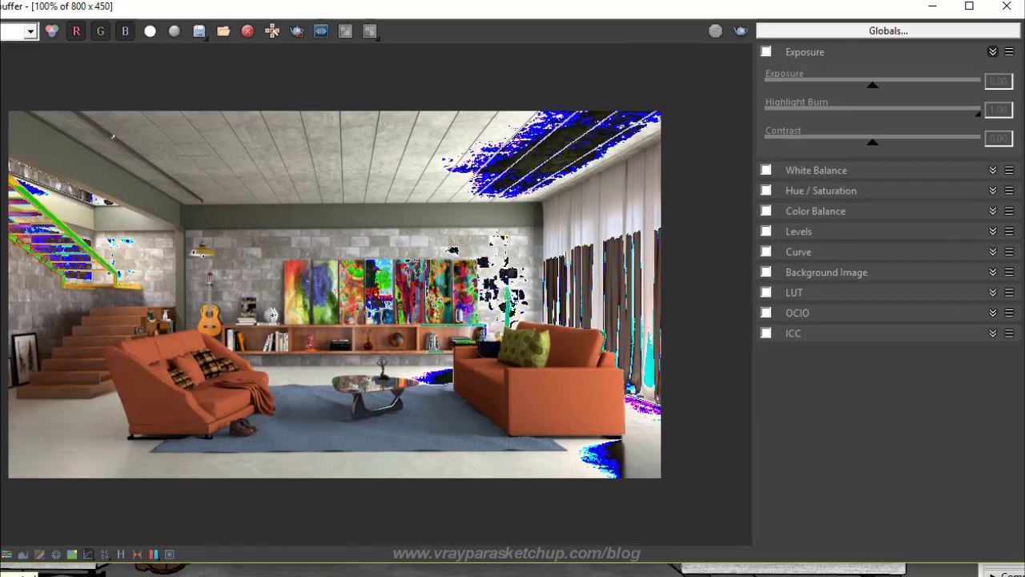
- Expand the Exposure rollout and tick Exposure on, leaving Highlight Burn at 1.00
click(817, 52)
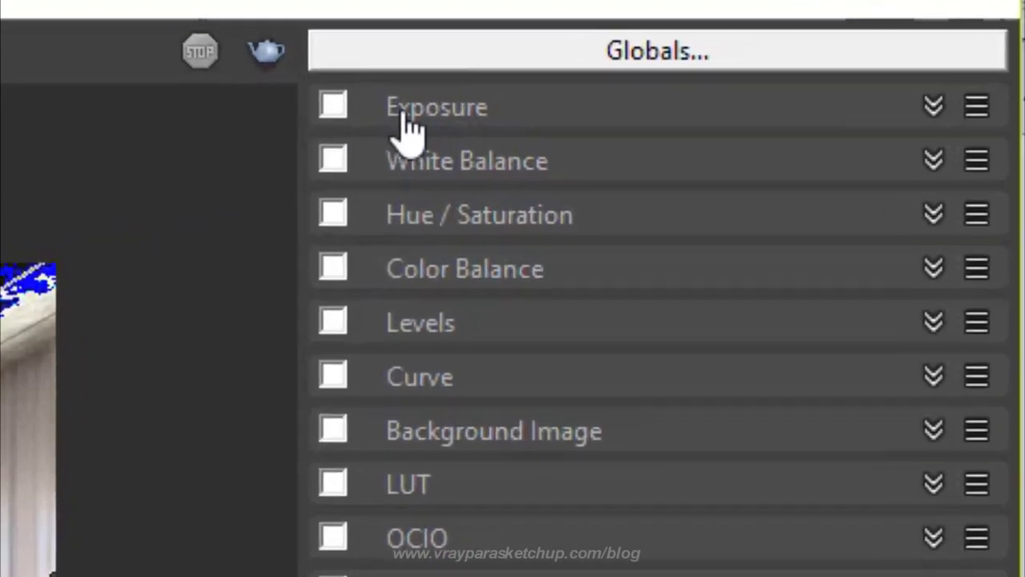
click(531, 120)
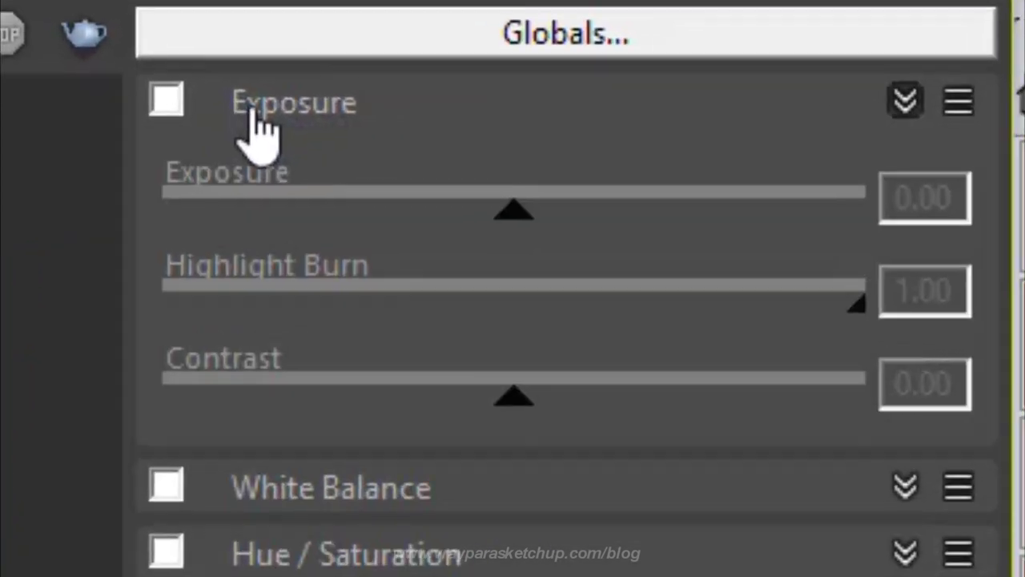
click(167, 107)
click(164, 114)
click(165, 110)
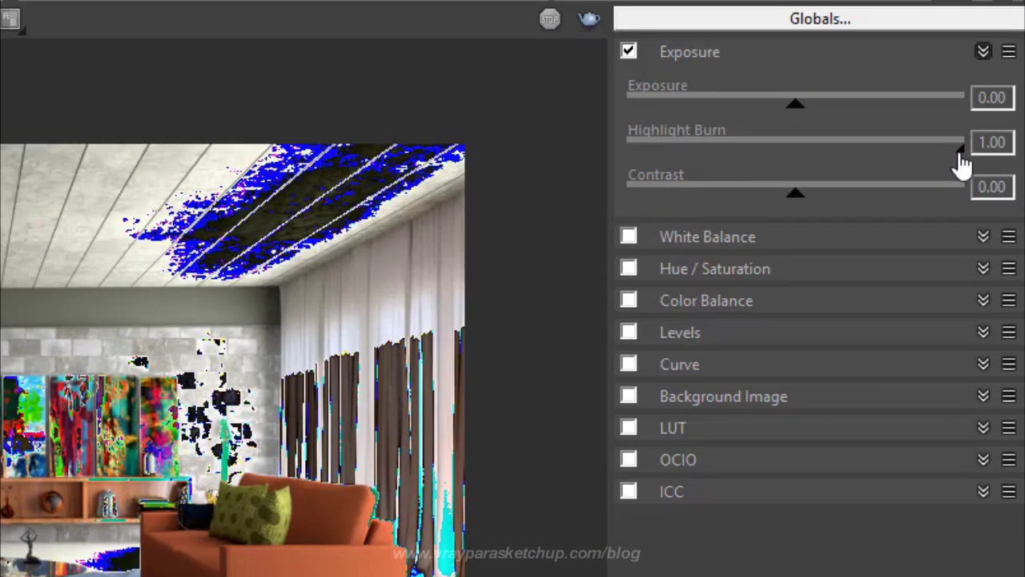
- Drag Highlight Burn down from 1.00 through 0.86 and 0.64 to about 0.31
drag(964, 163, 916, 160)
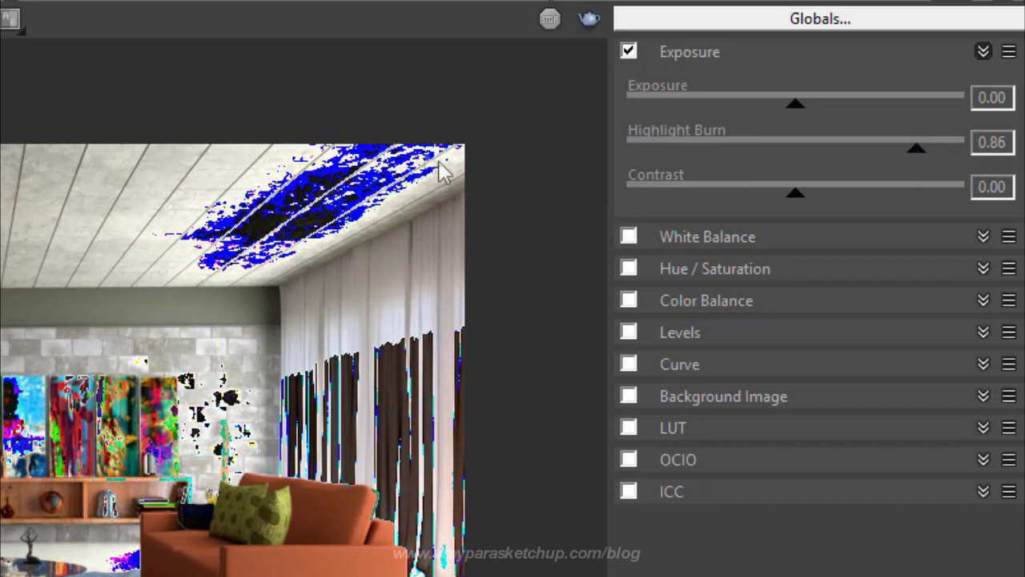
drag(918, 160, 811, 178)
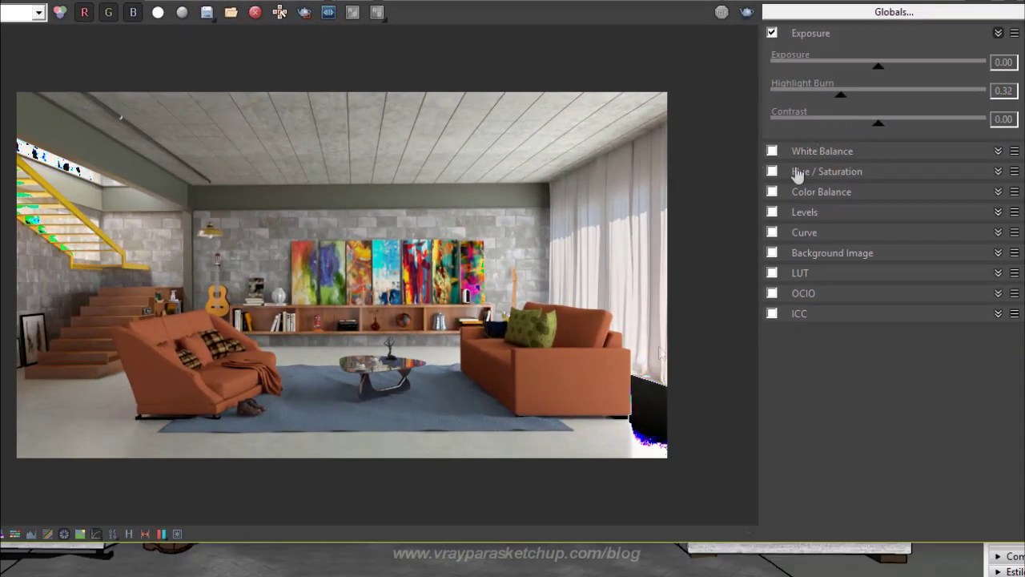
drag(841, 99, 811, 101)
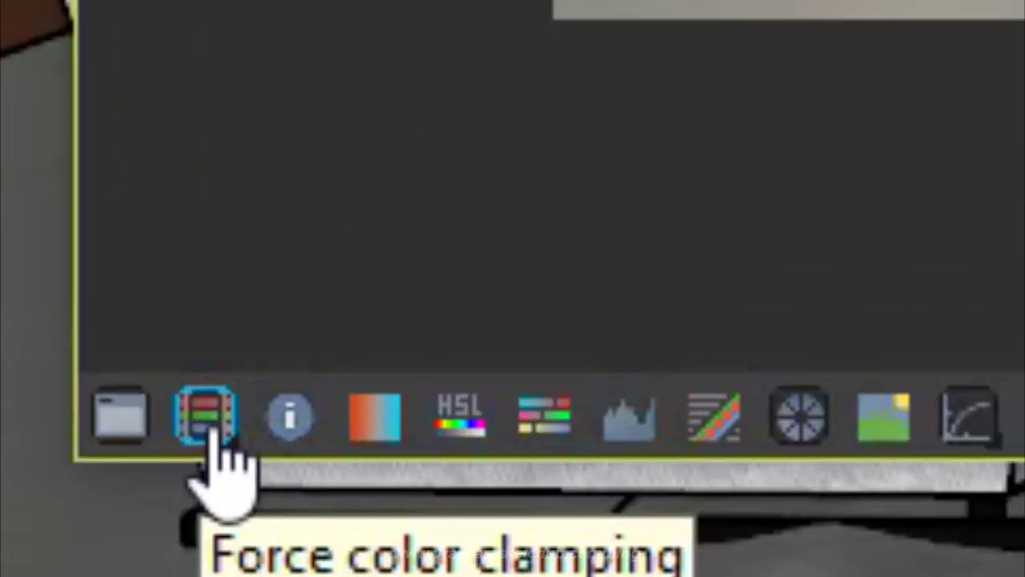
- Turn off Force color clamping, compare Exposure off and on, leave it on, and return to SketchUp
click(210, 433)
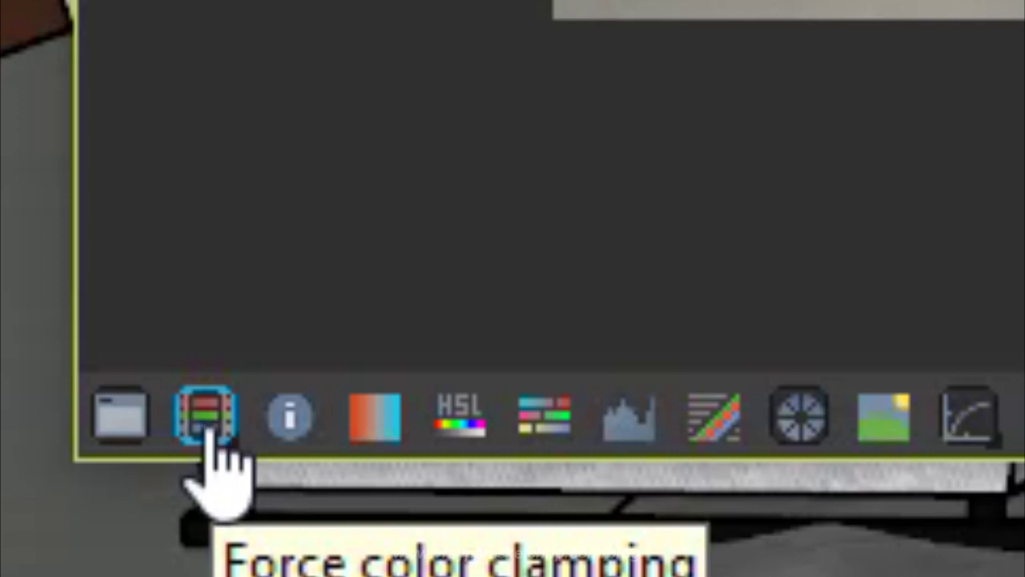
click(207, 429)
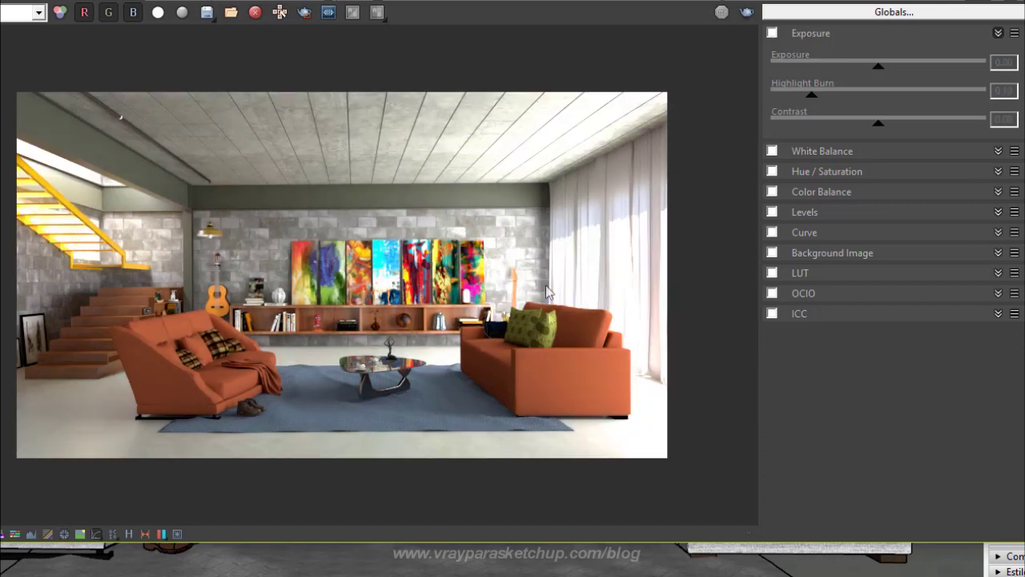
click(773, 32)
click(772, 33)
click(772, 34)
click(772, 34)
click(772, 33)
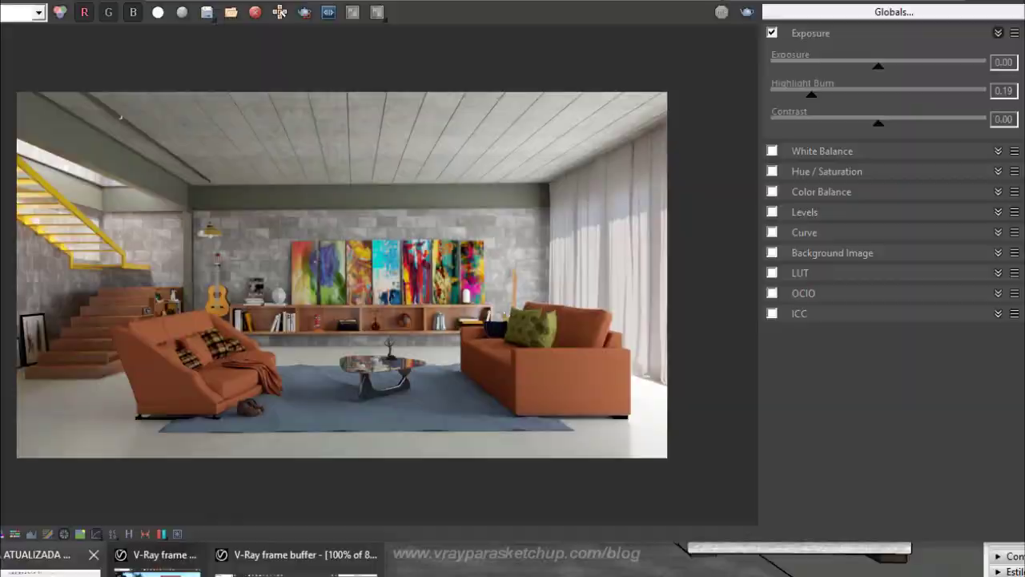
click(86, 556)
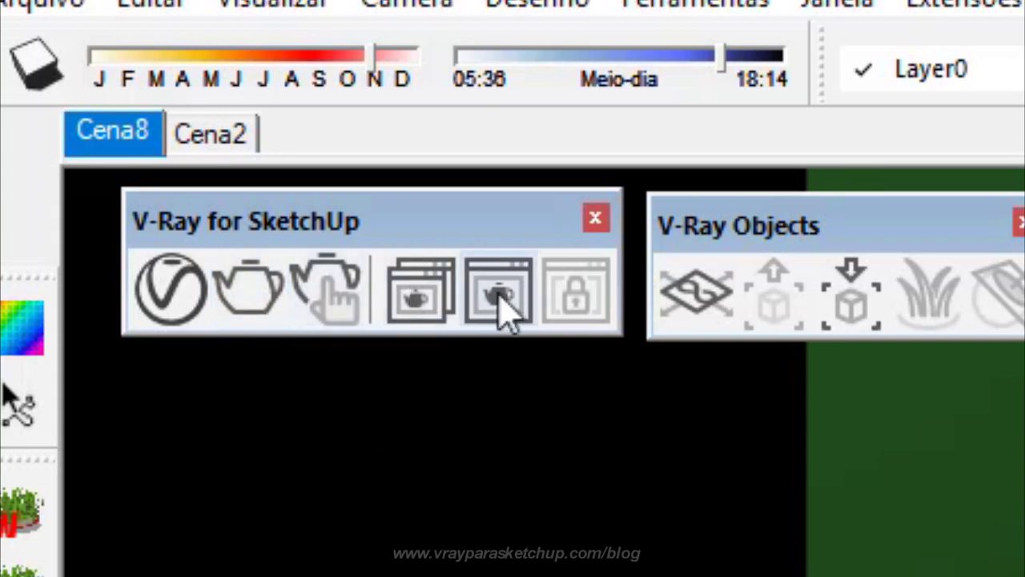
- Bring up the 800 x 800 house render in the frame buffer with Force color clamping marking overexposure
click(498, 303)
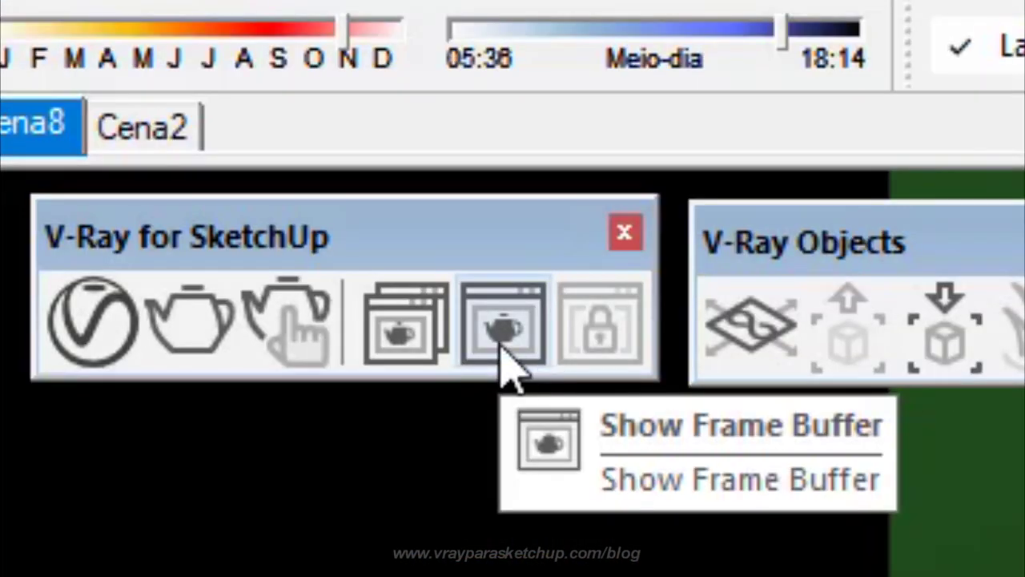
click(468, 316)
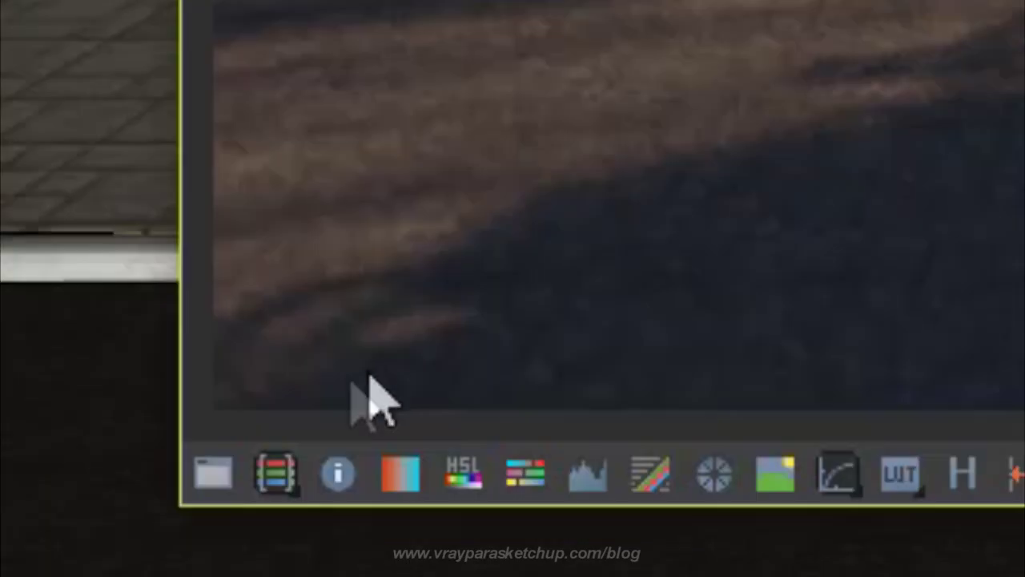
click(275, 474)
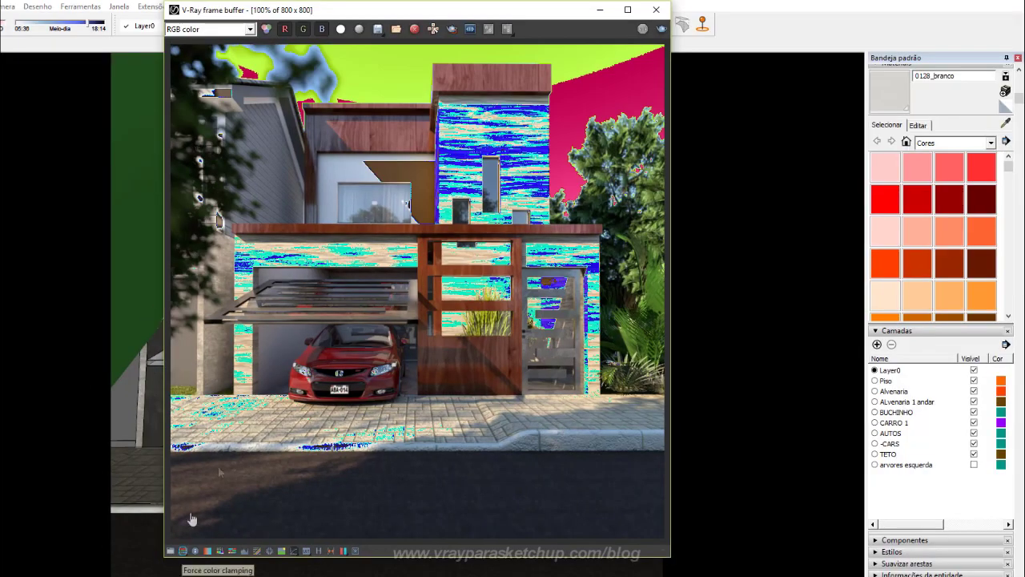
- Open corrections for the house render, tick Exposure, and expand its sliders with Highlight Burn at 1.00
click(171, 552)
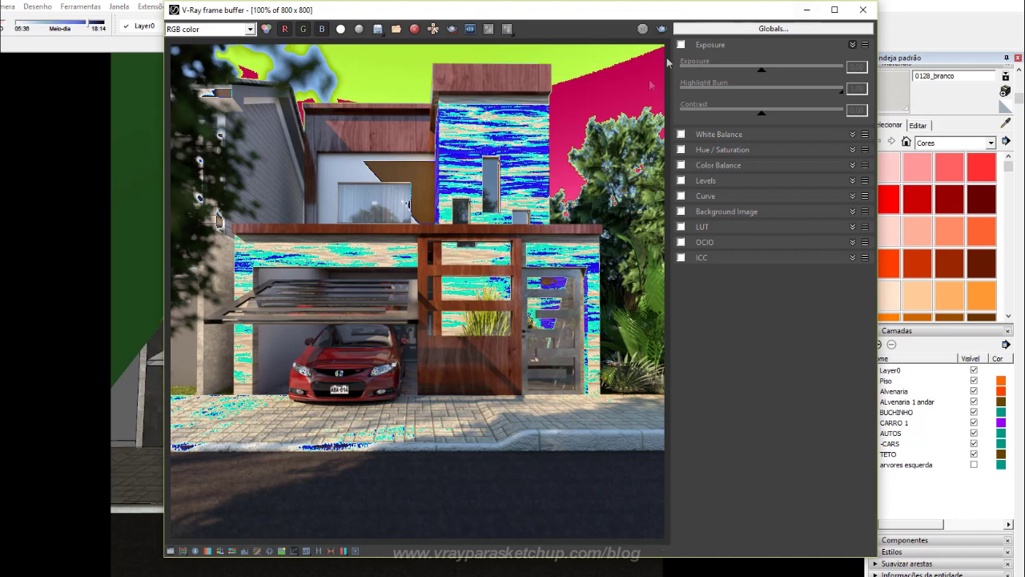
click(727, 46)
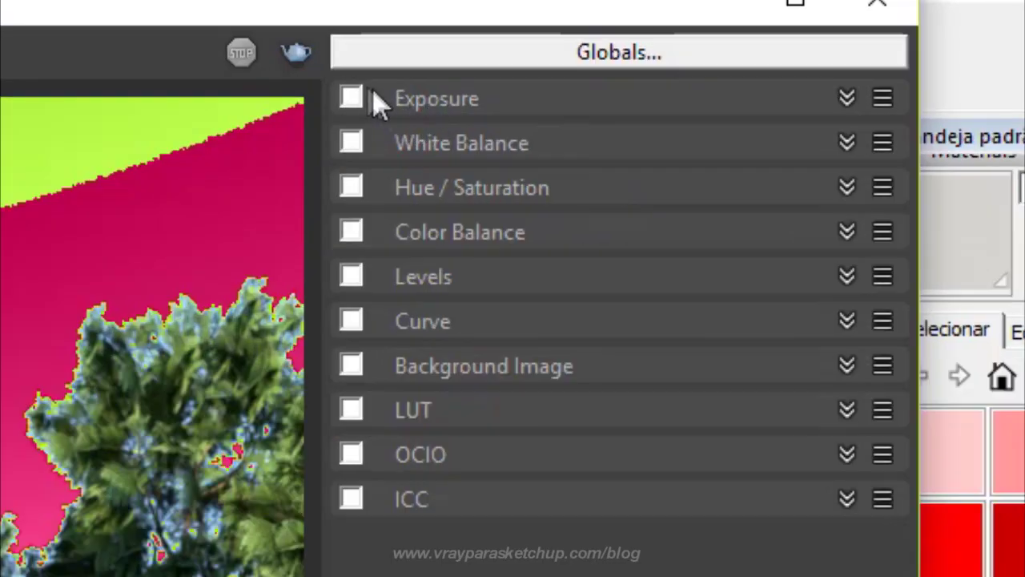
click(353, 100)
click(429, 118)
click(464, 111)
click(451, 114)
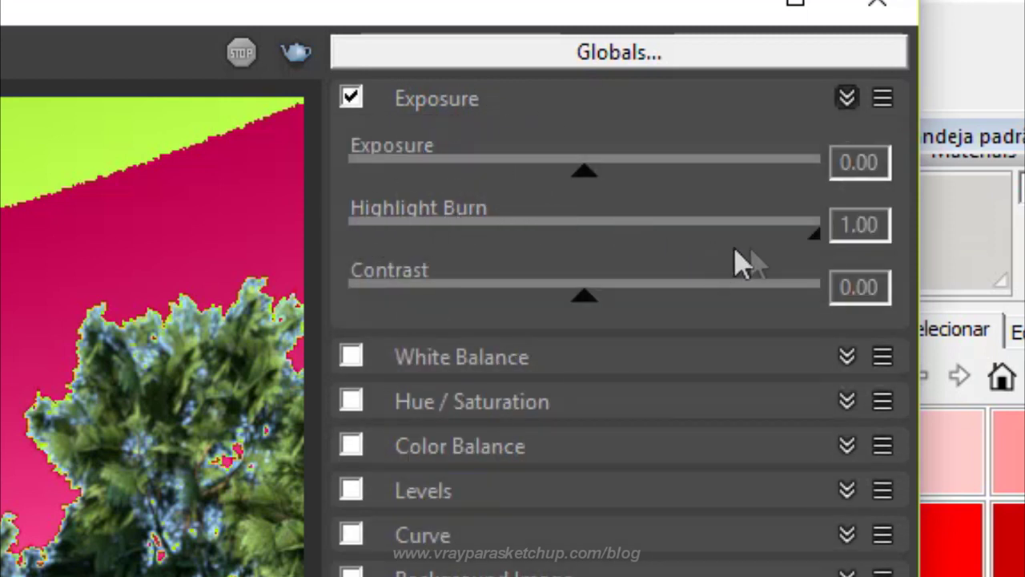
- Lower Highlight Burn via 0.76, 0.55 and 0.43 to 0.38, then remove clip markings and untick Exposure
drag(815, 238, 709, 253)
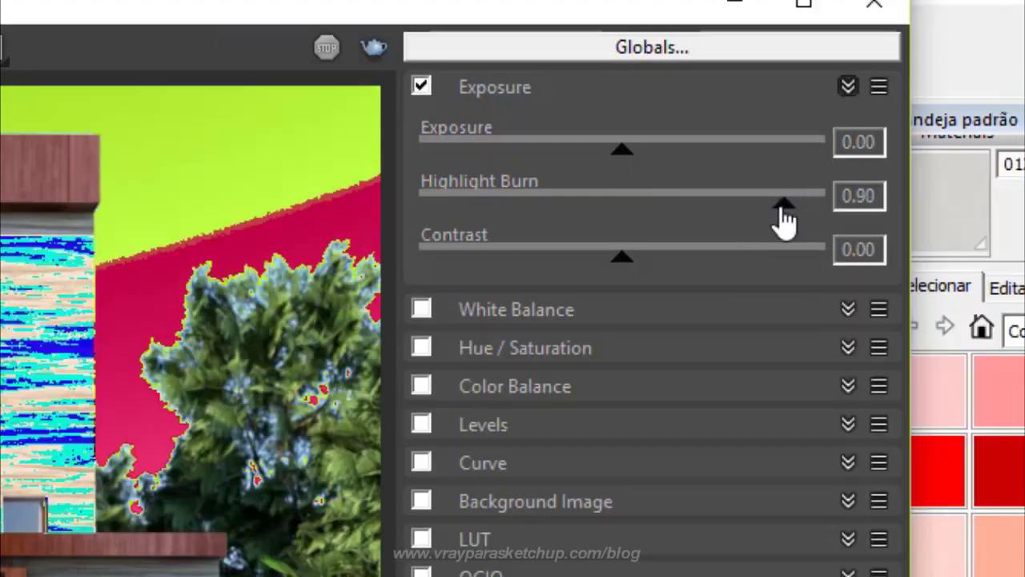
drag(805, 98, 771, 98)
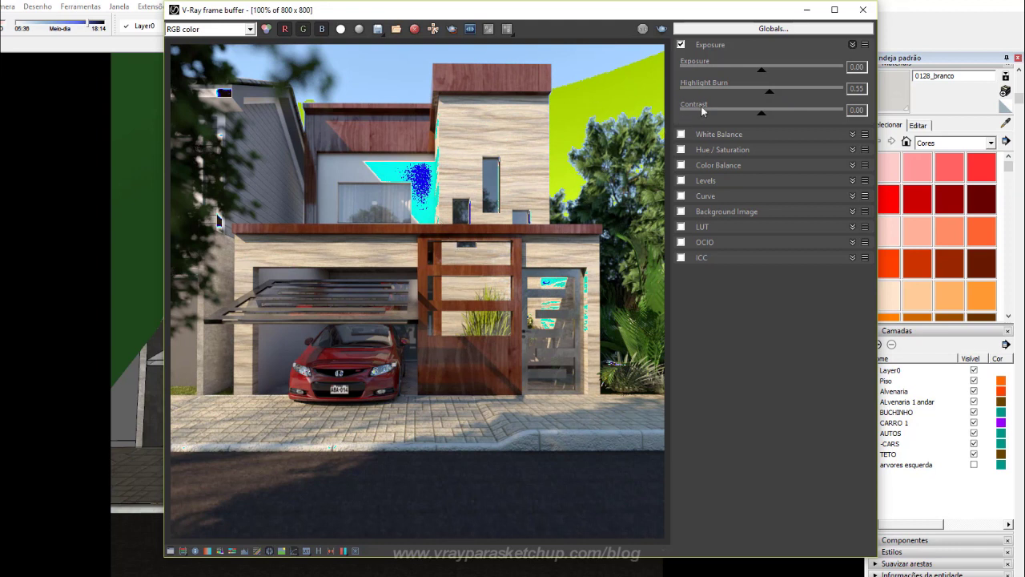
drag(773, 98, 752, 102)
drag(751, 101, 753, 101)
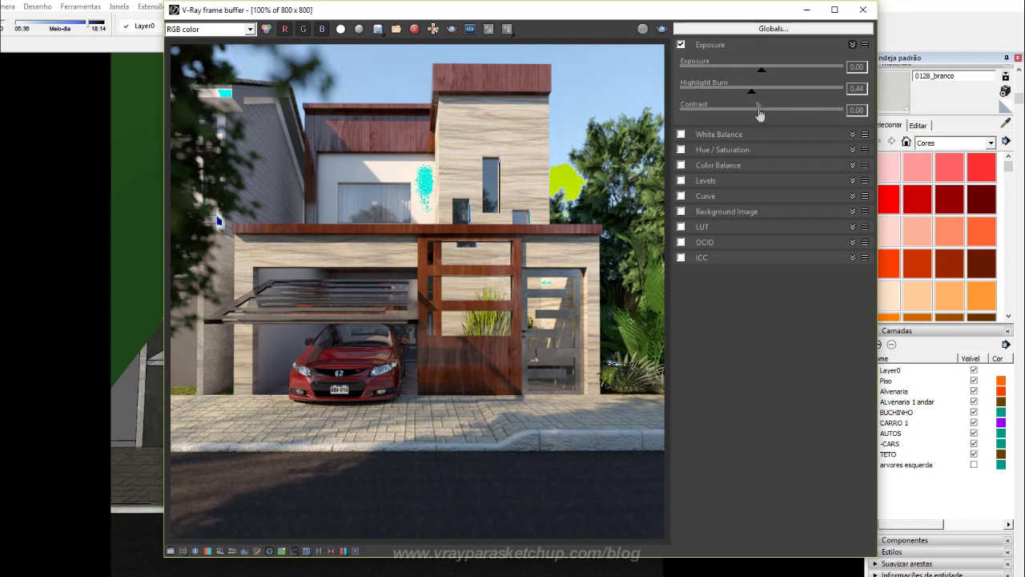
drag(756, 96, 743, 96)
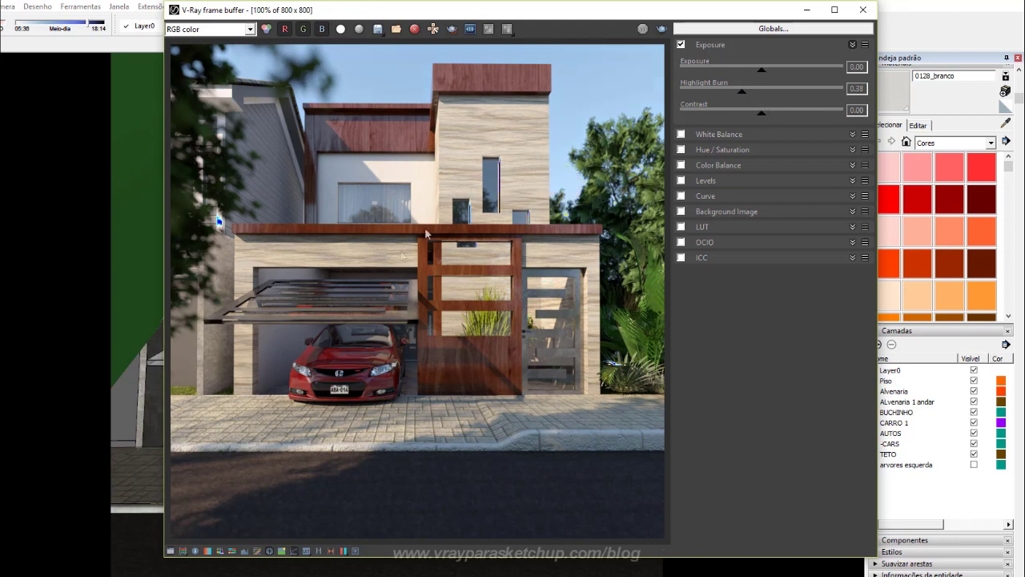
click(183, 551)
click(680, 45)
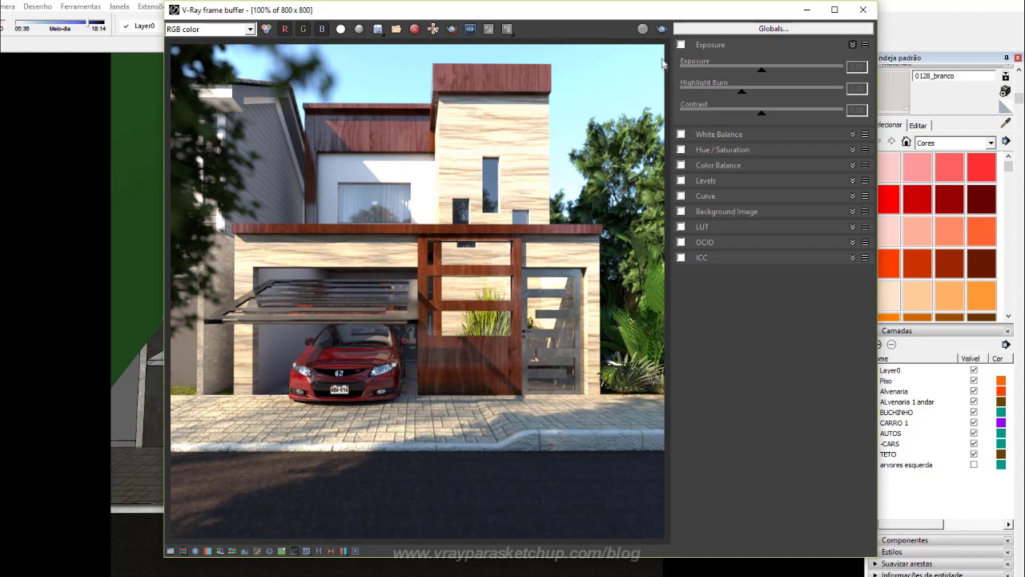
- Flip Exposure on and off repeatedly to compare the house render, finishing with Highlight Burn 0.38 applied
click(681, 45)
click(681, 45)
click(681, 45)
click(681, 45)
click(681, 45)
click(681, 45)
click(681, 45)
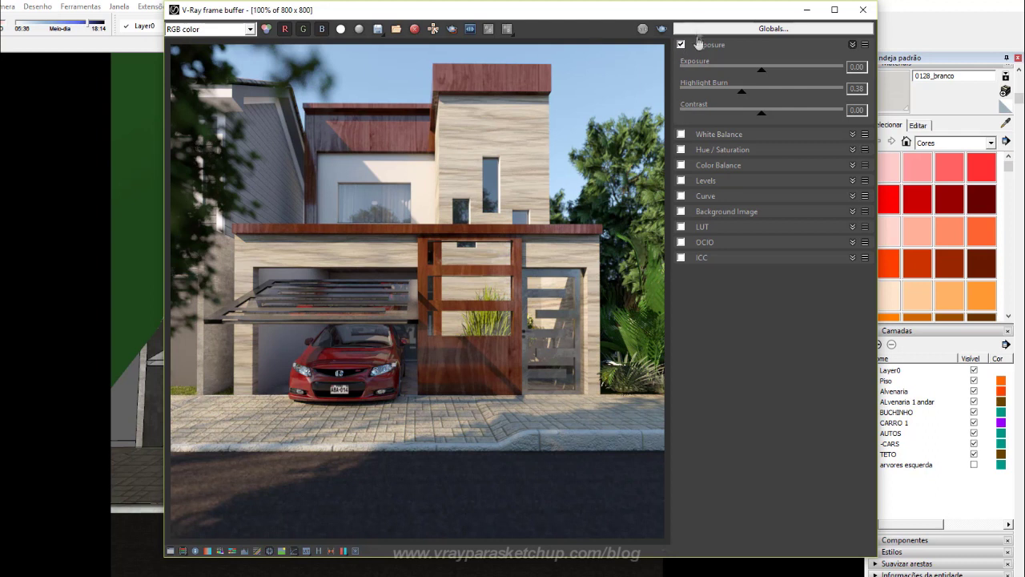
click(681, 45)
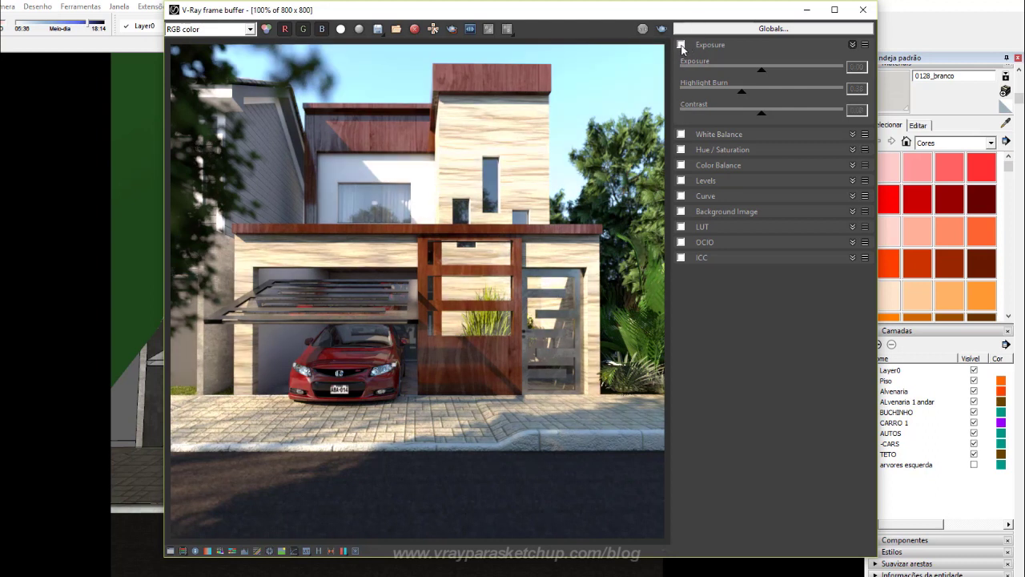
click(681, 45)
click(681, 44)
click(681, 45)
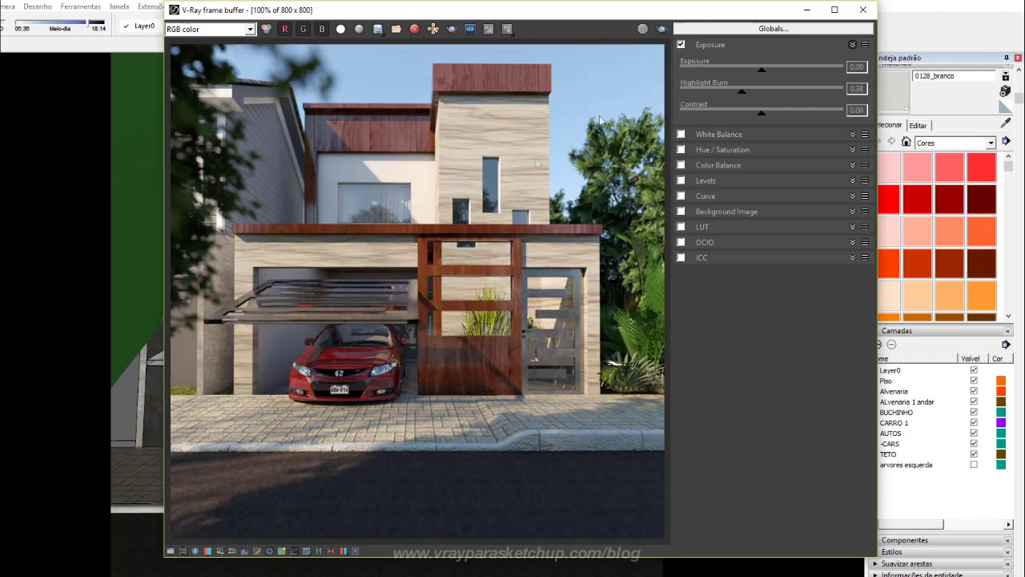